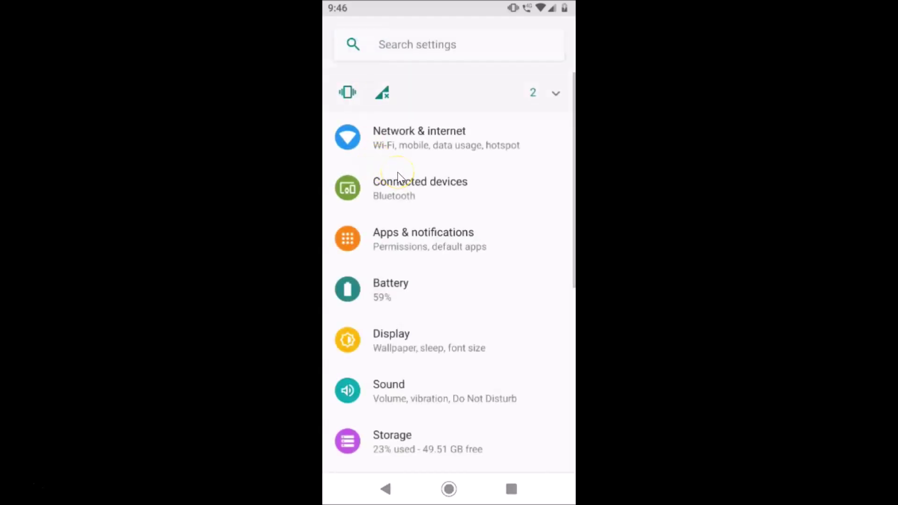
Browse the System settings and their Advanced section, then return to the home screen
{"action": "scroll", "coordinate": [397, 172], "scroll_direction": "down", "scroll_amount": 5}
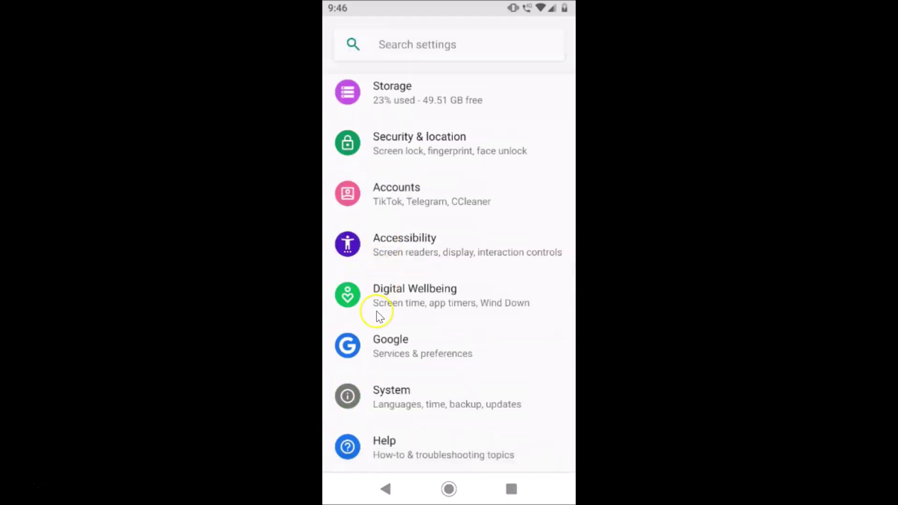
{"action": "left_click", "coordinate": [414, 406]}
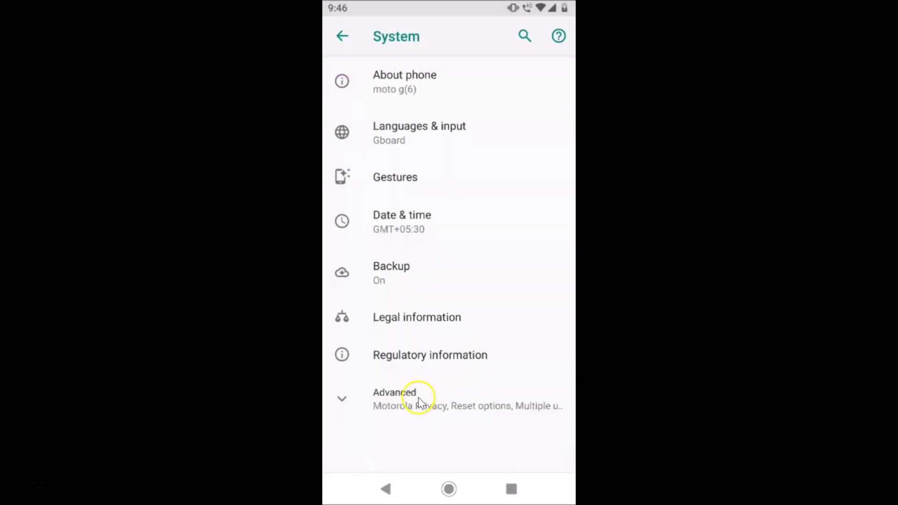
{"action": "left_click", "coordinate": [419, 397]}
{"action": "scroll", "coordinate": [418, 397], "scroll_direction": "down", "scroll_amount": 3}
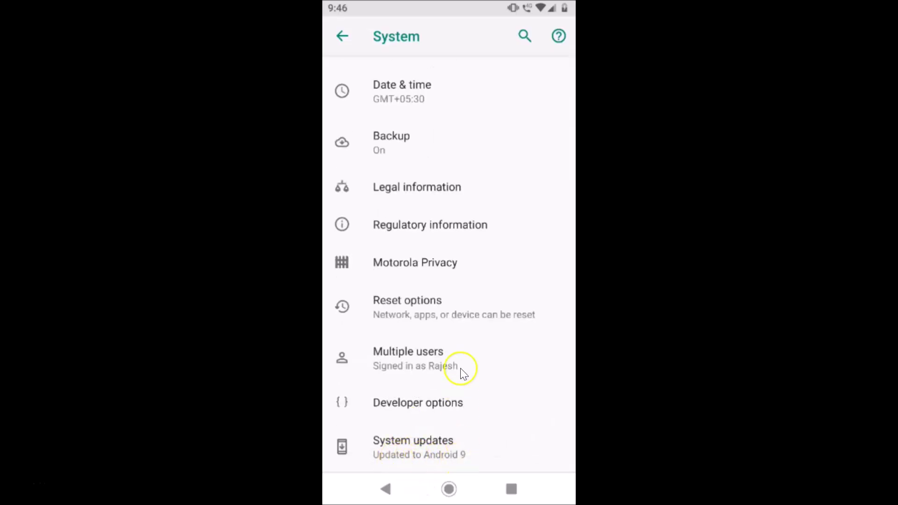
{"action": "scroll", "coordinate": [460, 366], "scroll_direction": "up", "scroll_amount": 3}
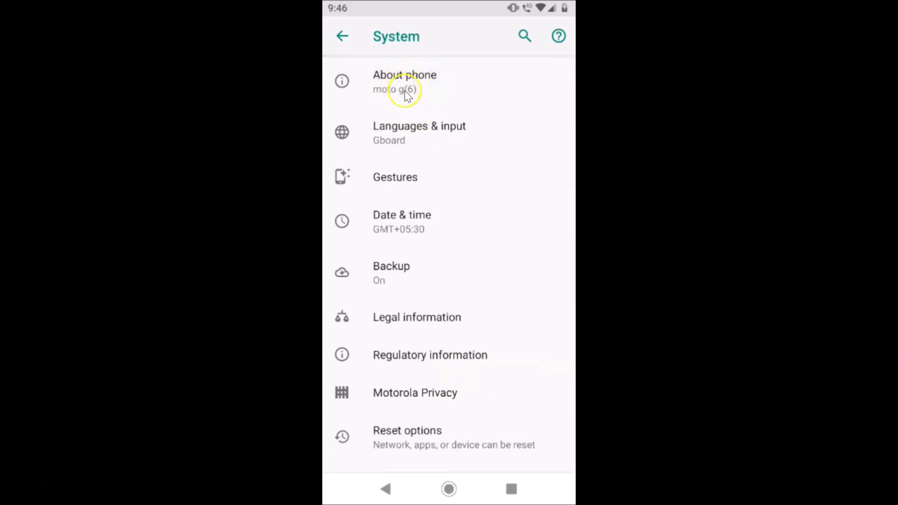
{"action": "key", "text": "ctrl+h"}
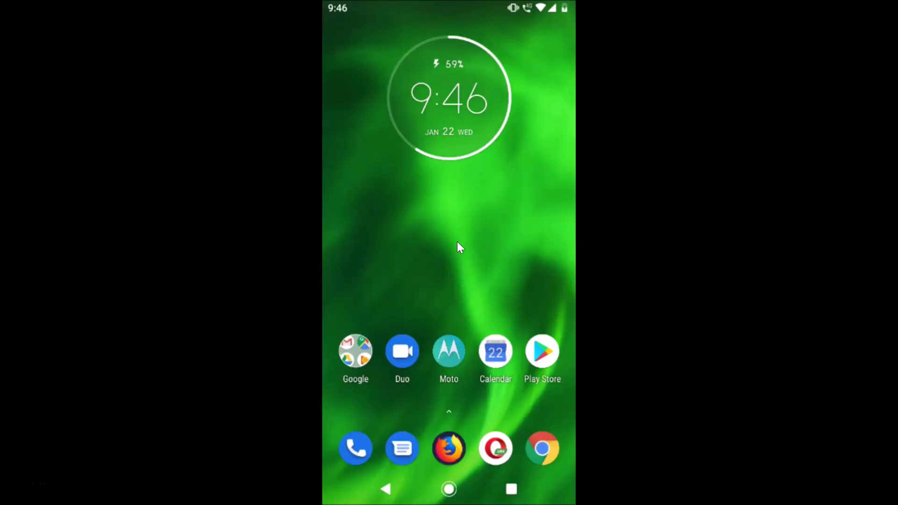
Launch Settings from the app drawer
{"action": "scroll", "coordinate": [457, 241], "scroll_direction": "down", "scroll_amount": 1}
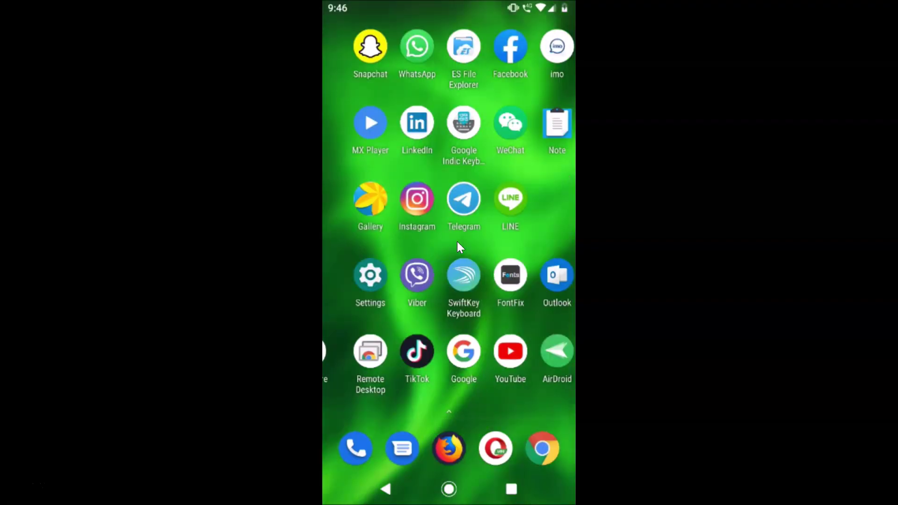
{"action": "left_click", "coordinate": [357, 280]}
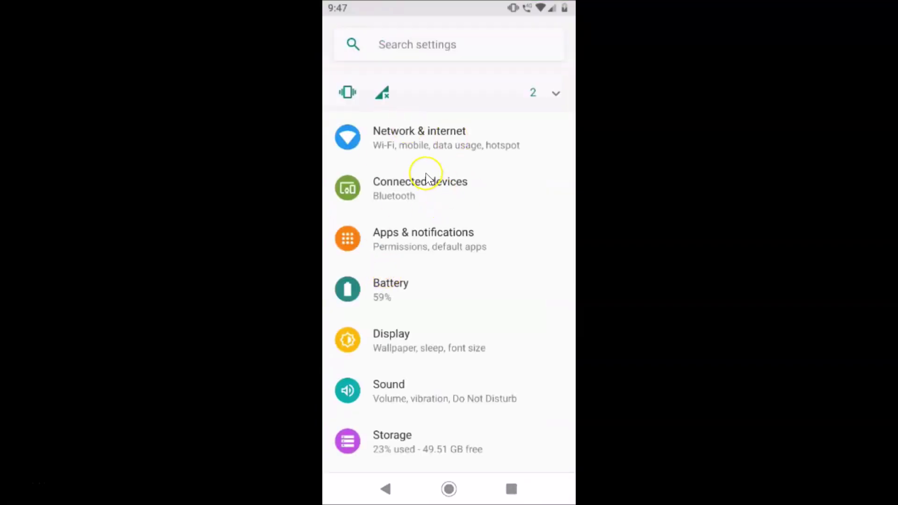
Open the Private DNS mode dialog under Network & internet's Advanced options
{"action": "left_click", "coordinate": [467, 140]}
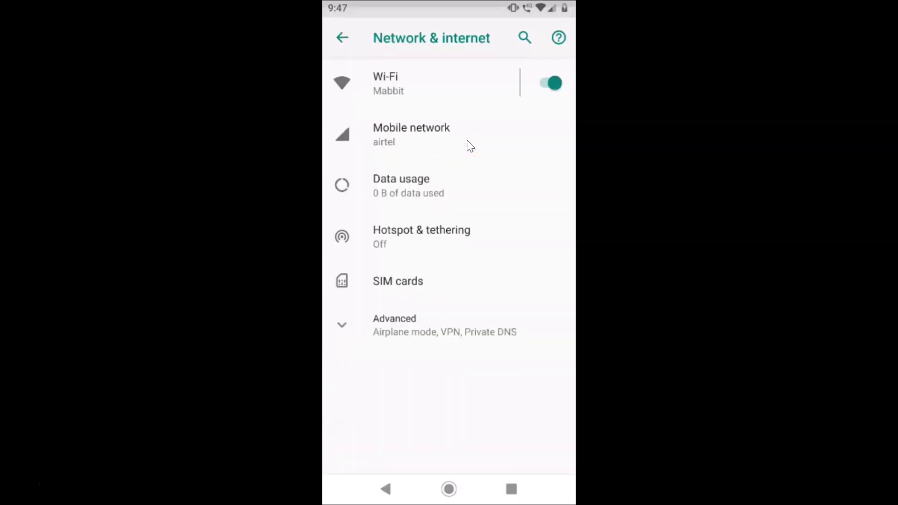
{"action": "left_click", "coordinate": [398, 329]}
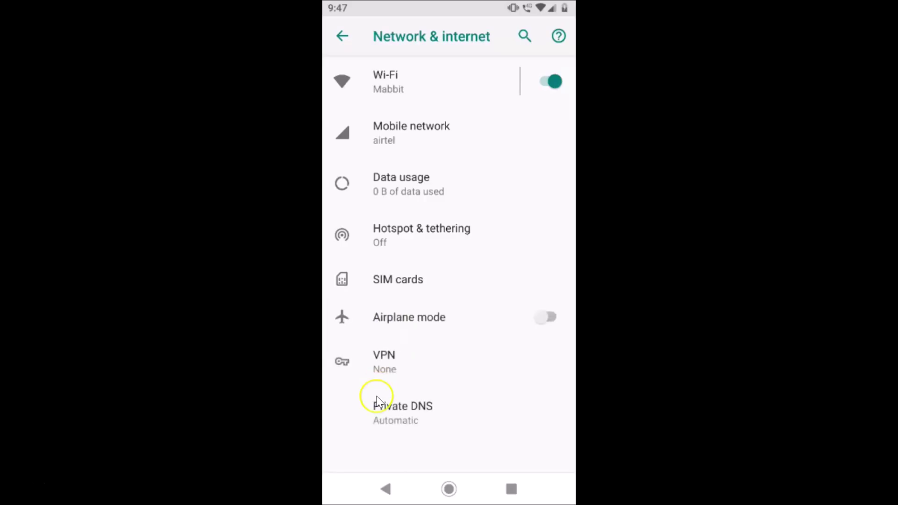
{"action": "left_click", "coordinate": [416, 411]}
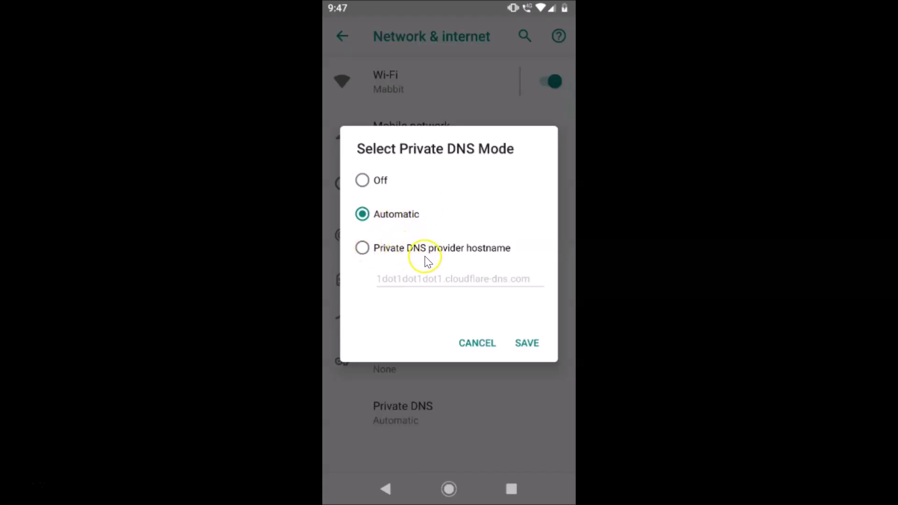
Choose the Private DNS provider hostname mode and delete the existing hostname
{"action": "left_click", "coordinate": [362, 249]}
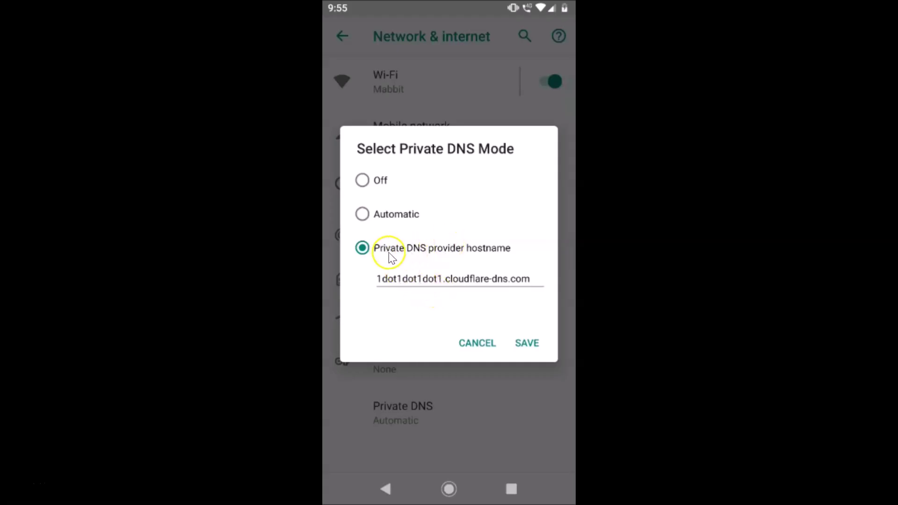
{"action": "left_click", "coordinate": [393, 283]}
{"action": "left_click", "coordinate": [532, 282]}
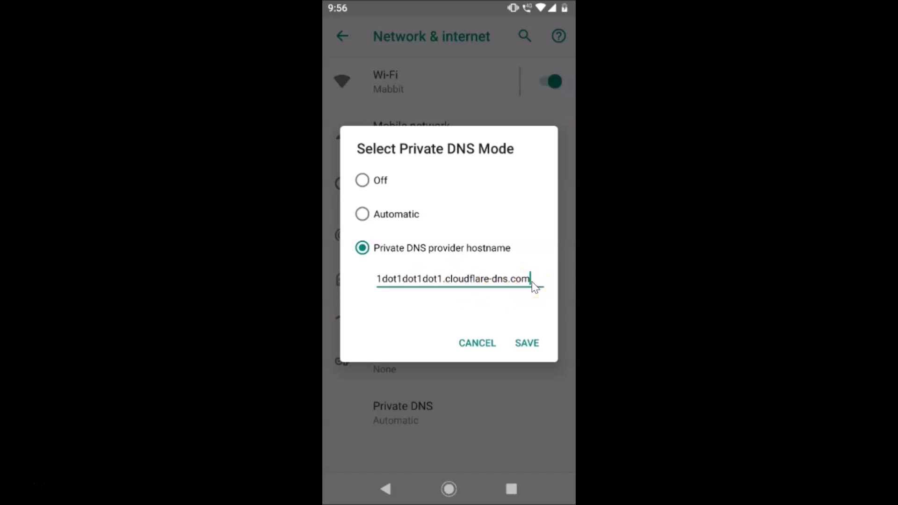
{"action": "key", "text": "BackSpace"}
{"action": "key", "text": "BackSpace"}
{"action": "key", "text": "BackSpace"}
{"action": "key", "text": "BackSpace"}
{"action": "key", "text": "BackSpace"}
{"action": "key", "text": "BackSpace"}
{"action": "key", "text": "BackSpace"}
{"action": "key", "text": "BackSpace"}
{"action": "key", "text": "BackSpace"}
{"action": "key", "text": "BackSpace"}
{"action": "key", "text": "BackSpace"}
{"action": "key", "text": "BackSpace"}
{"action": "key", "text": "BackSpace"}
{"action": "key", "text": "BackSpace"}
{"action": "key", "text": "BackSpace"}
{"action": "key", "text": "BackSpace"}
{"action": "key", "text": "BackSpace"}
{"action": "key", "text": "BackSpace"}
{"action": "key", "text": "BackSpace"}
{"action": "key", "text": "BackSpace"}
{"action": "key", "text": "BackSpace"}
{"action": "key", "text": "BackSpace"}
{"action": "key", "text": "BackSpace"}
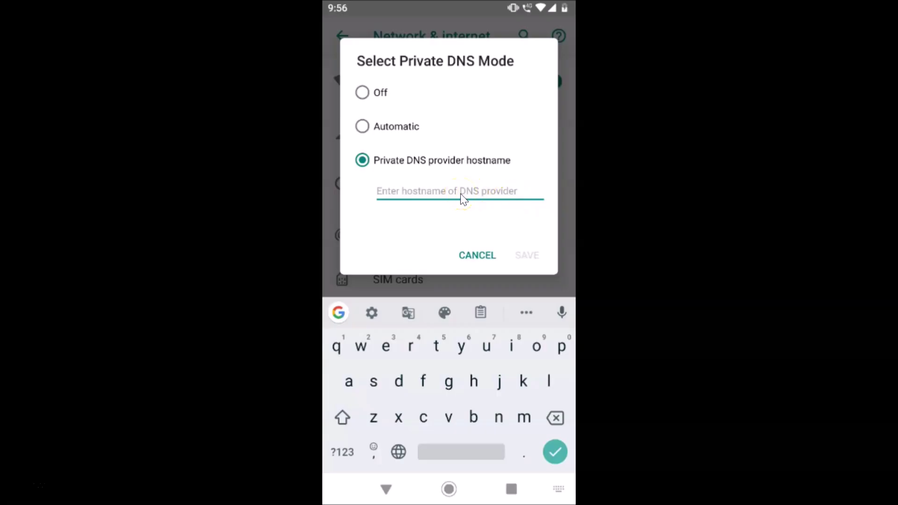
Enter 1dot1dot1dot1.cloudflare-dns.com as the Private DNS hostname and save it
{"action": "type", "text": "1"}
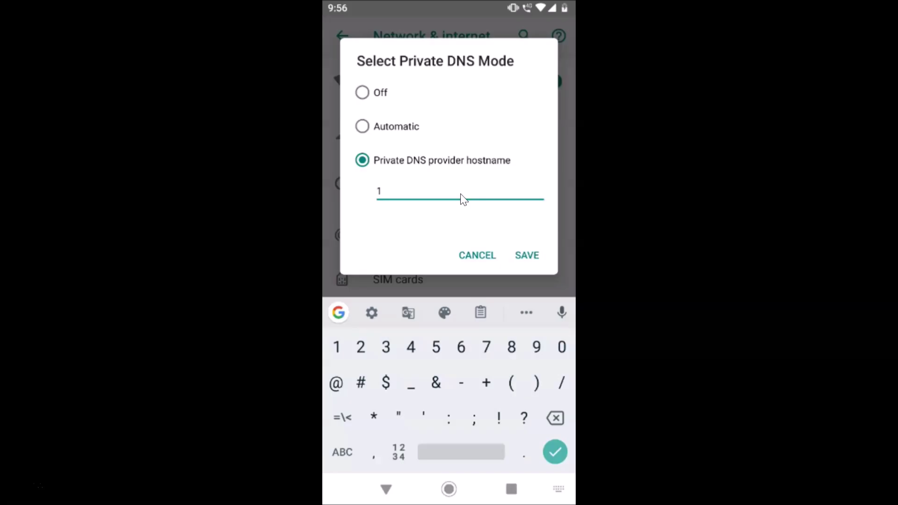
{"action": "type", "text": "dot"}
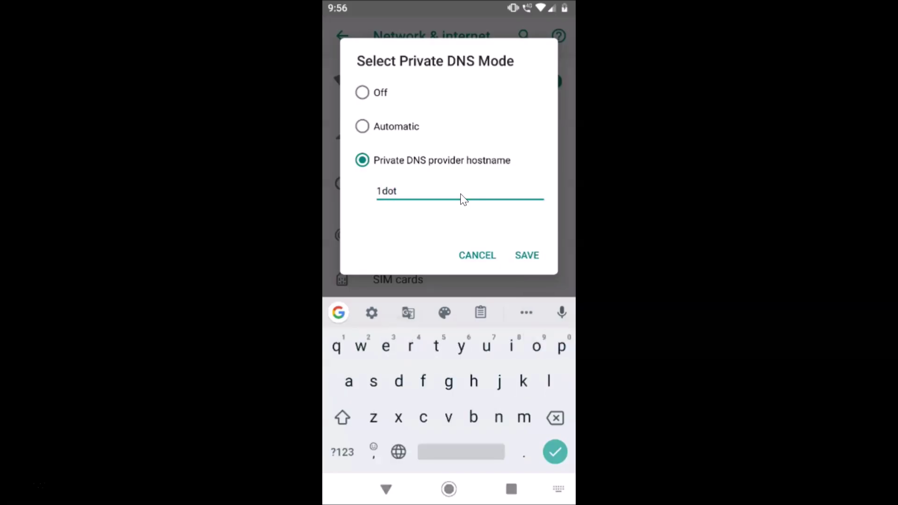
{"action": "type", "text": "1dot1"}
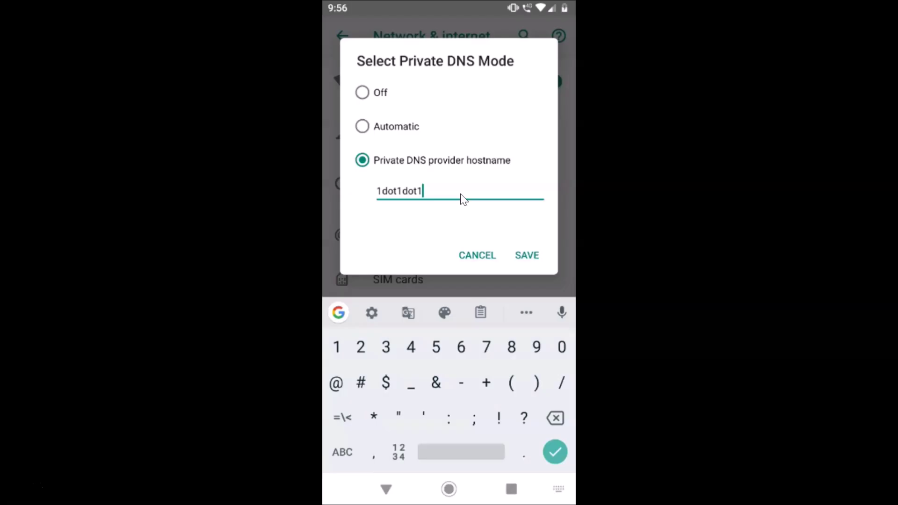
{"action": "type", "text": "dot"}
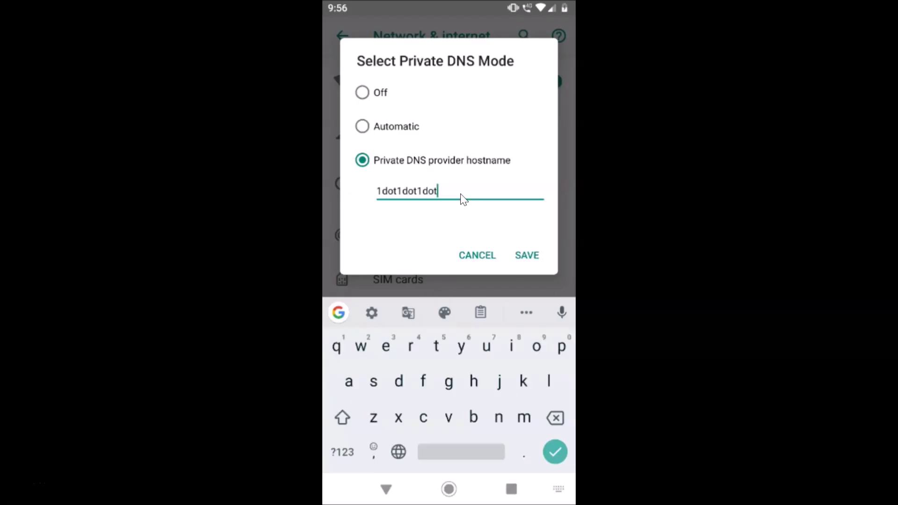
{"action": "type", "text": "1"}
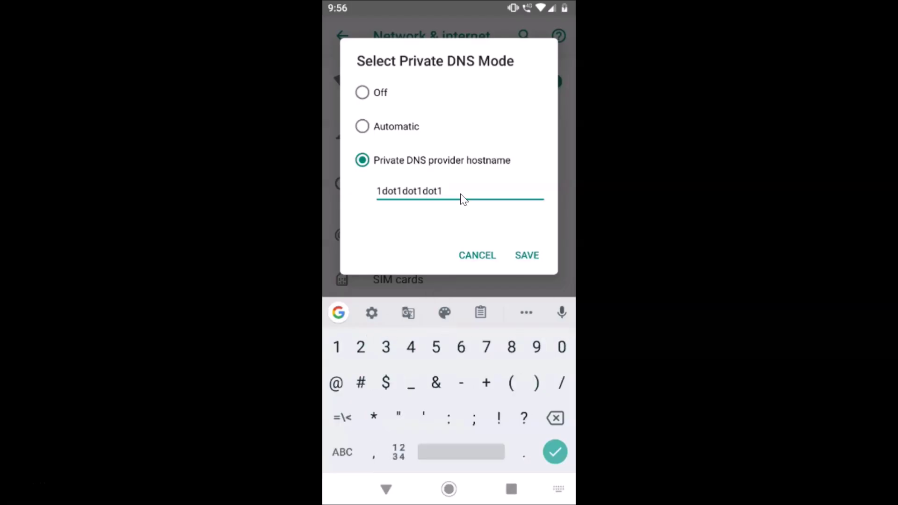
{"action": "type", "text": "."}
{"action": "left_click", "coordinate": [456, 197]}
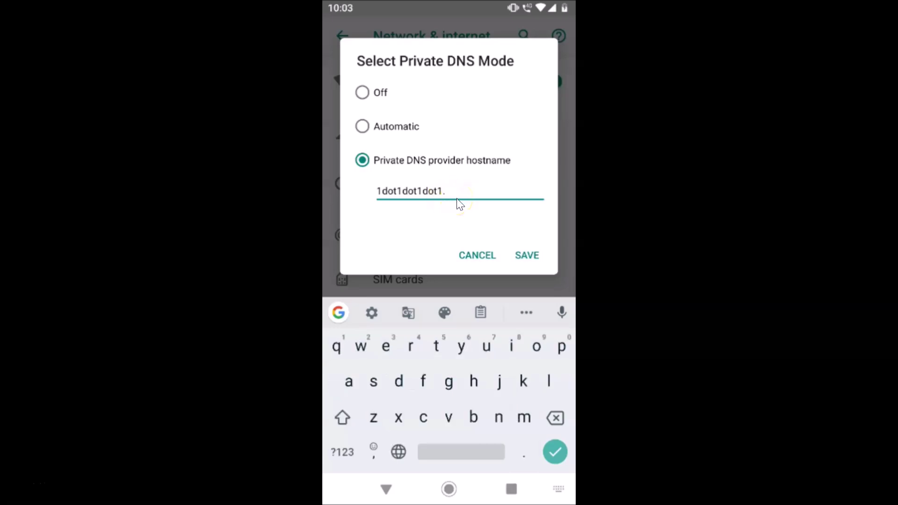
{"action": "type", "text": "cloudflare-"}
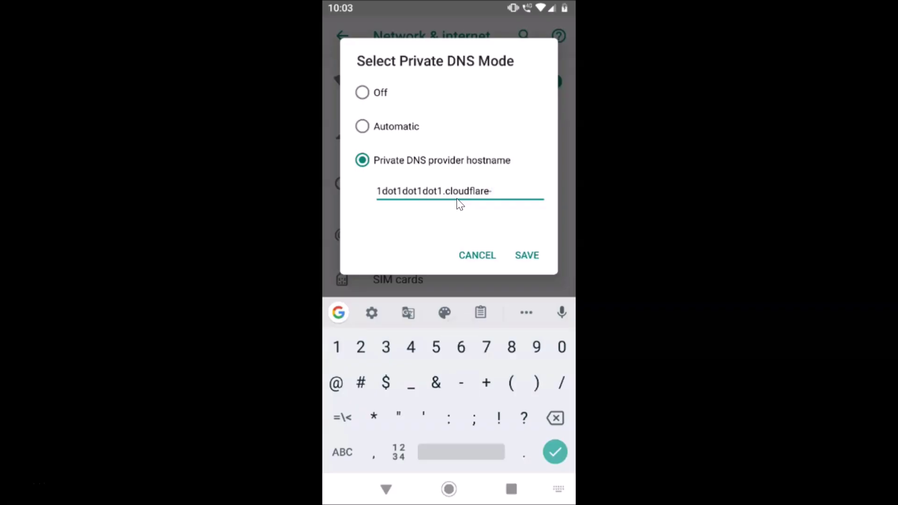
{"action": "type", "text": "dns"}
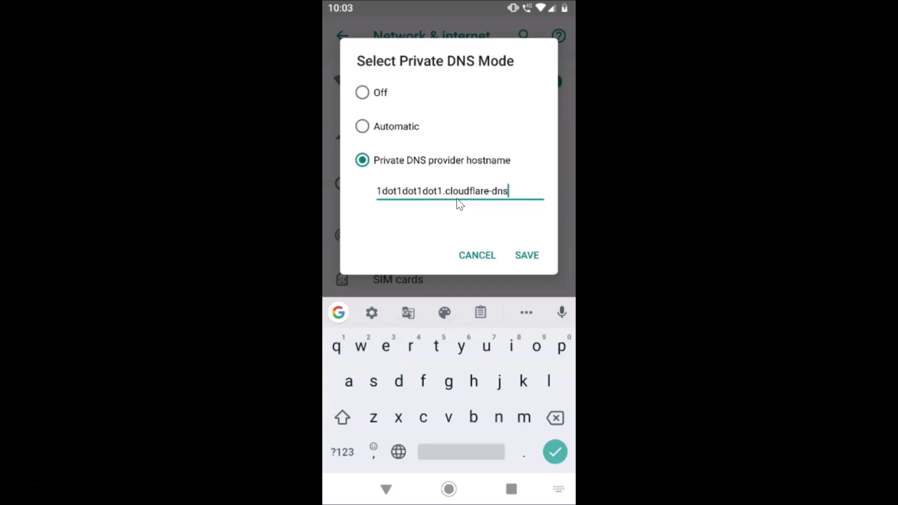
{"action": "type", "text": ".com"}
{"action": "mouse_move", "coordinate": [457, 198]}
{"action": "left_mouse_down"}
{"action": "mouse_move", "coordinate": [369, 192]}
{"action": "mouse_move", "coordinate": [507, 204]}
{"action": "left_mouse_up"}
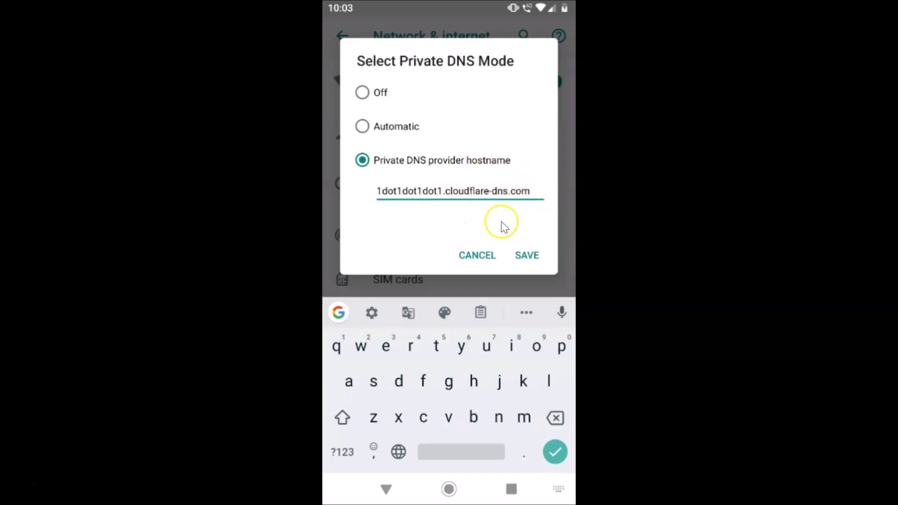
{"action": "left_click", "coordinate": [527, 256]}
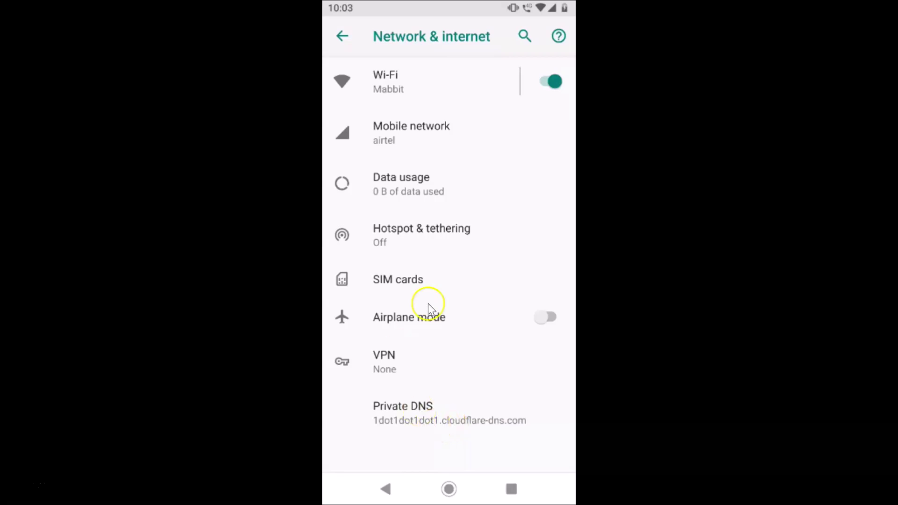
Exit Settings to the home screen and launch Chrome from the dock
{"action": "left_click", "coordinate": [387, 489]}
{"action": "left_click", "coordinate": [386, 488]}
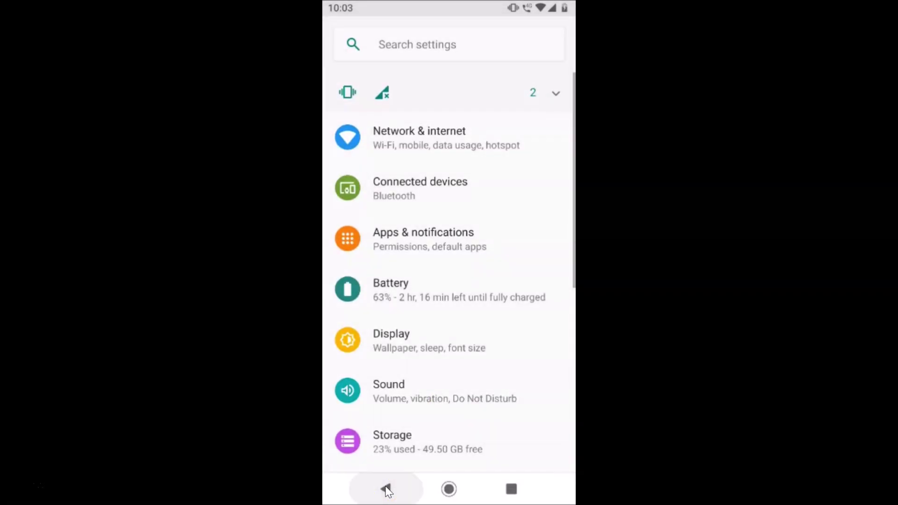
{"action": "left_click", "coordinate": [386, 489]}
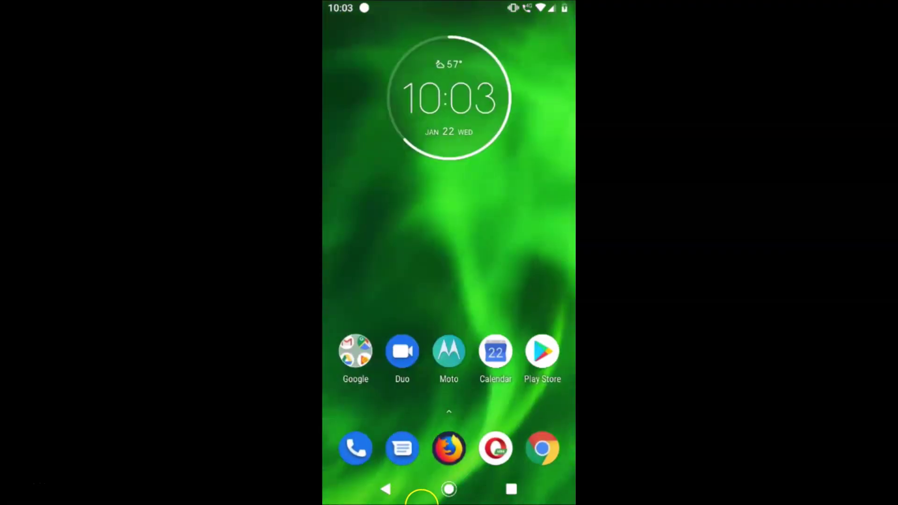
{"action": "left_click", "coordinate": [538, 449]}
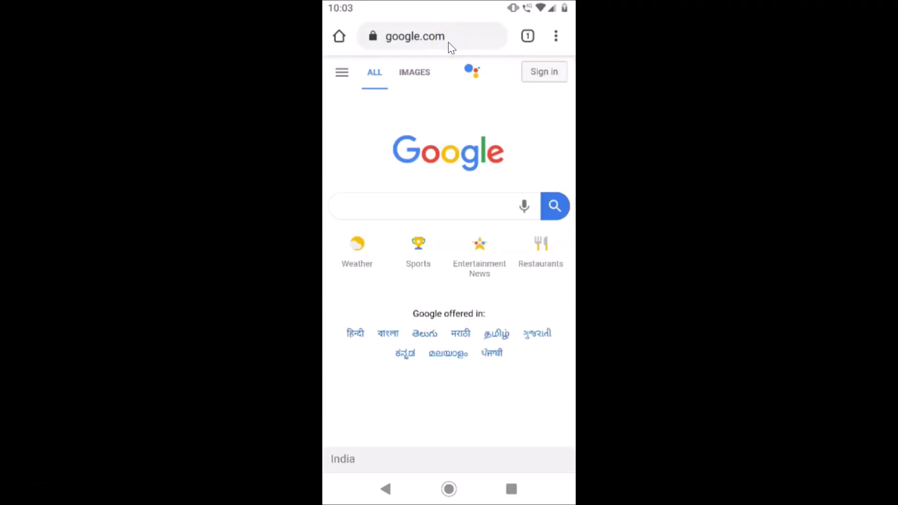
Load 1.1.1.1/help in Chrome's address bar to verify DNS over TLS
{"action": "left_click", "coordinate": [448, 42]}
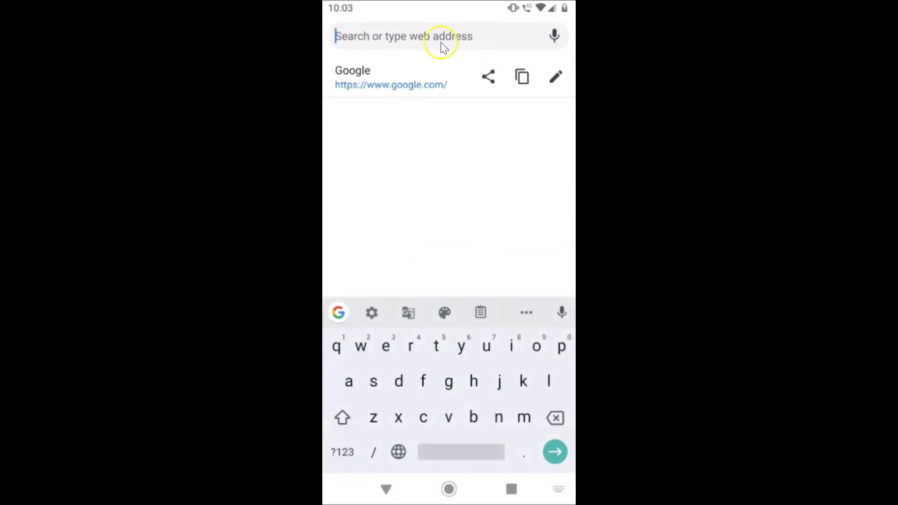
{"action": "type", "text": "1"}
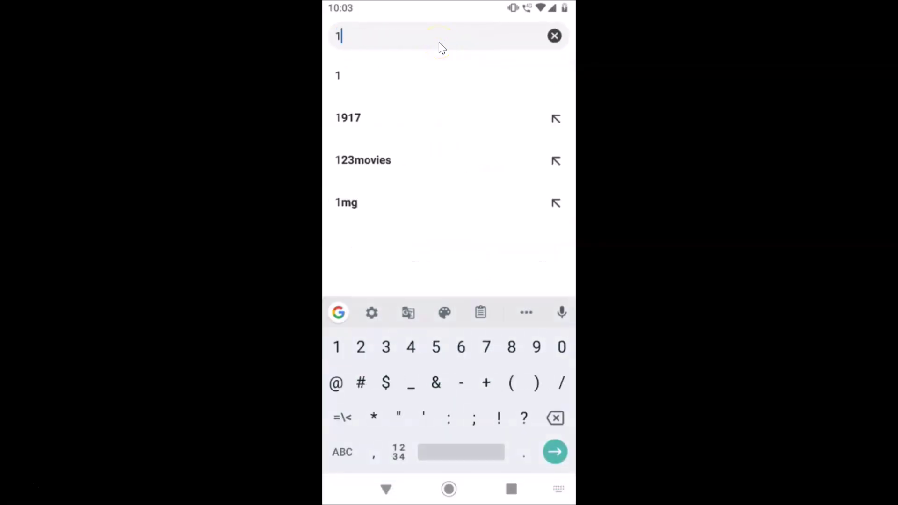
{"action": "type", "text": ".1."}
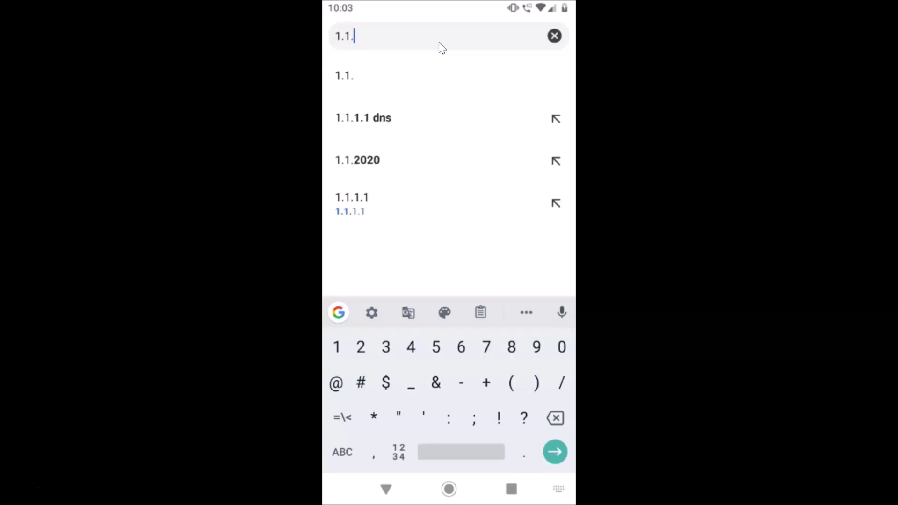
{"action": "type", "text": "1.1"}
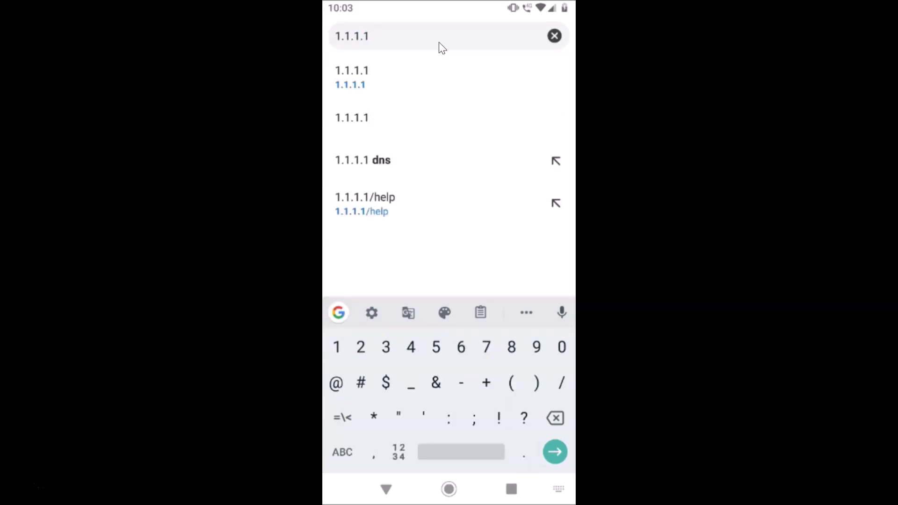
{"action": "type", "text": "/"}
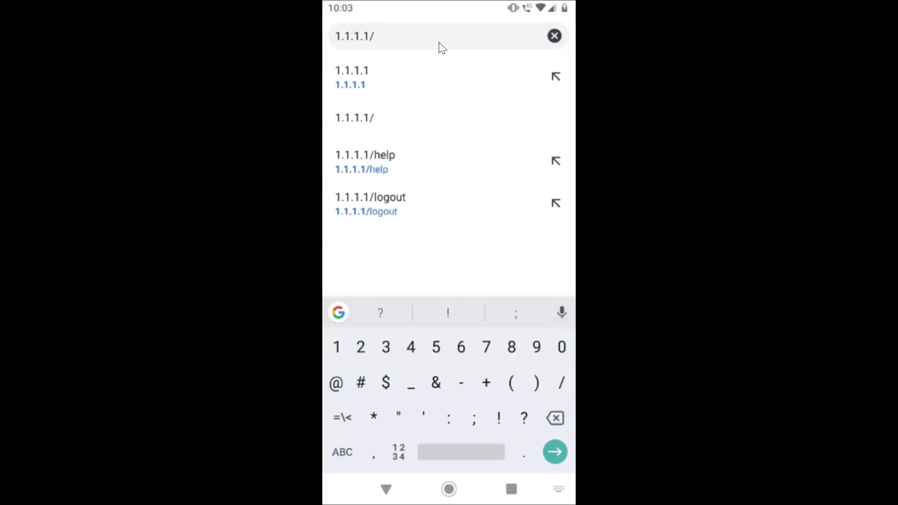
{"action": "type", "text": "he"}
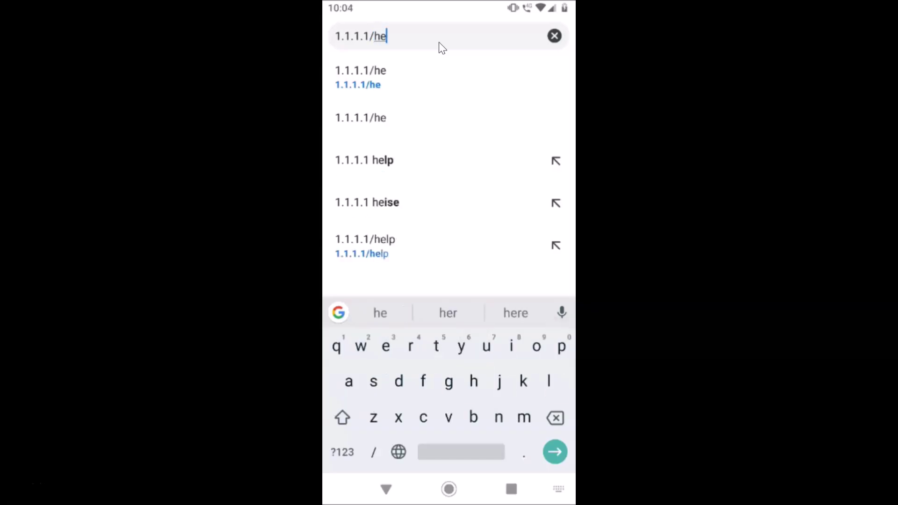
{"action": "type", "text": "lp"}
{"action": "left_click", "coordinate": [434, 44]}
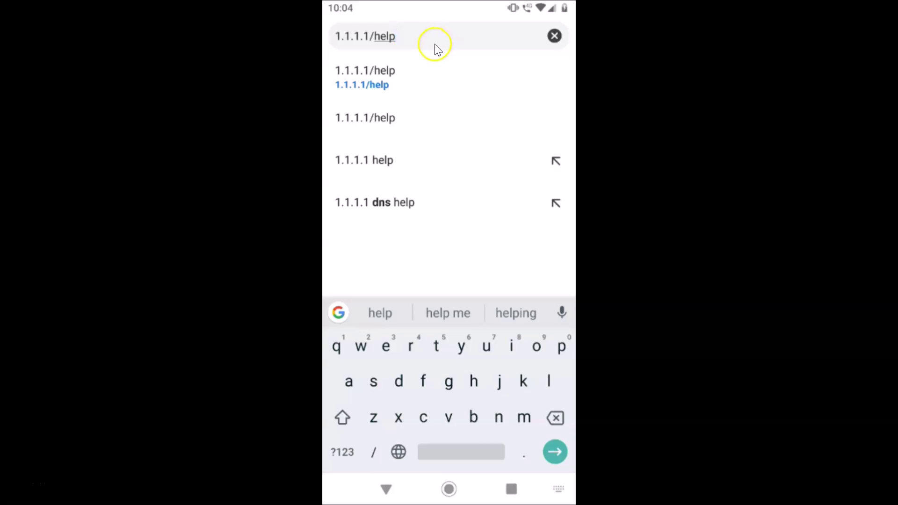
{"action": "key", "text": "Return"}
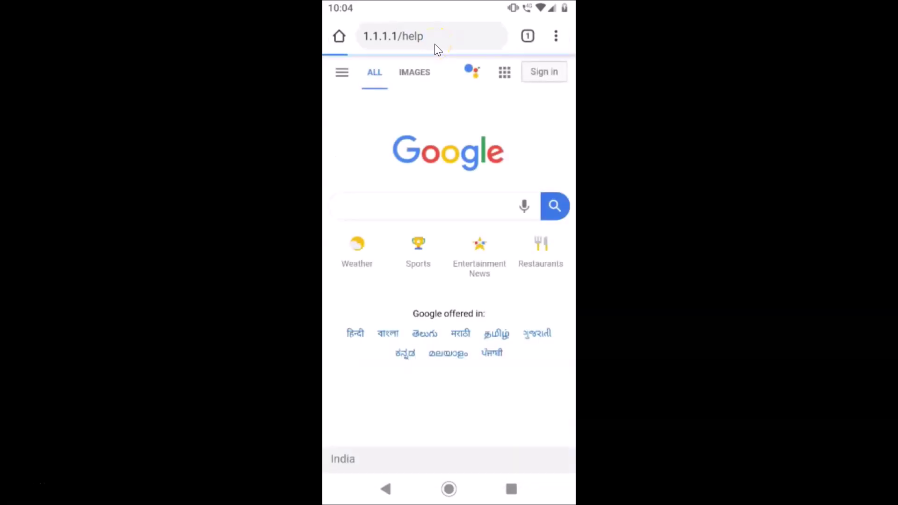